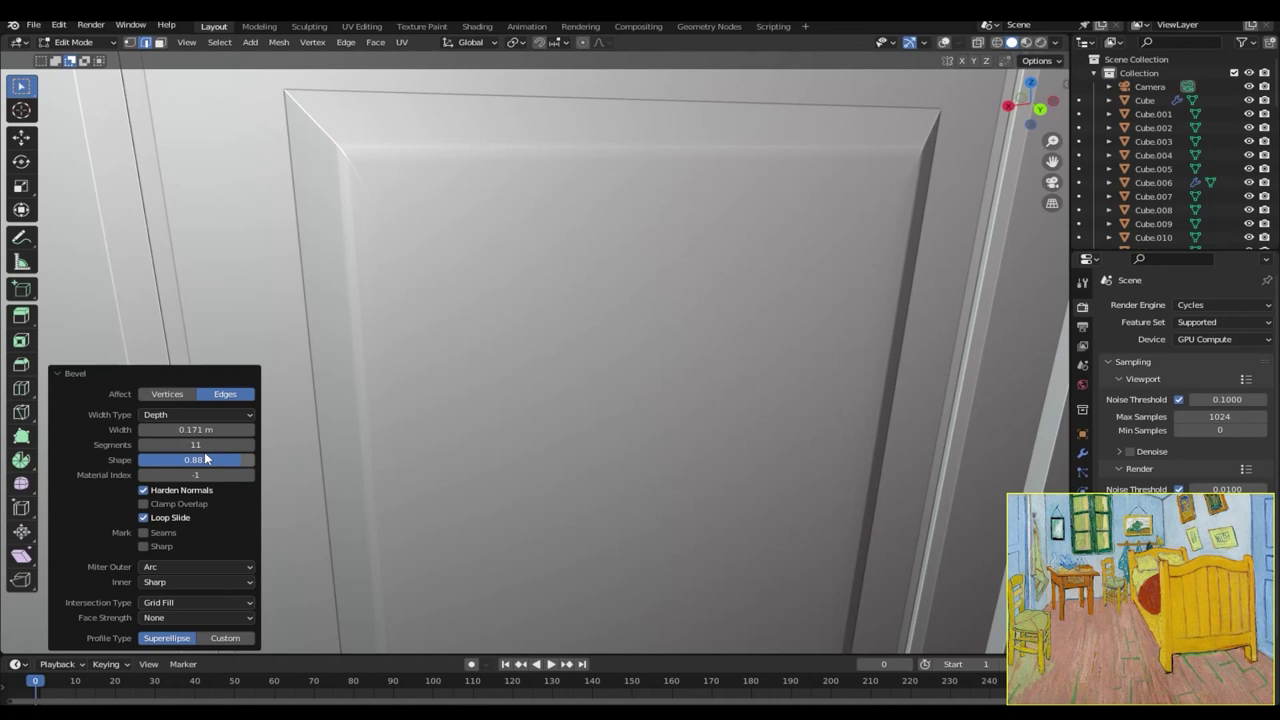
Toggle X-ray to check the door panel's bevel loops through the mesh
click(943, 42)
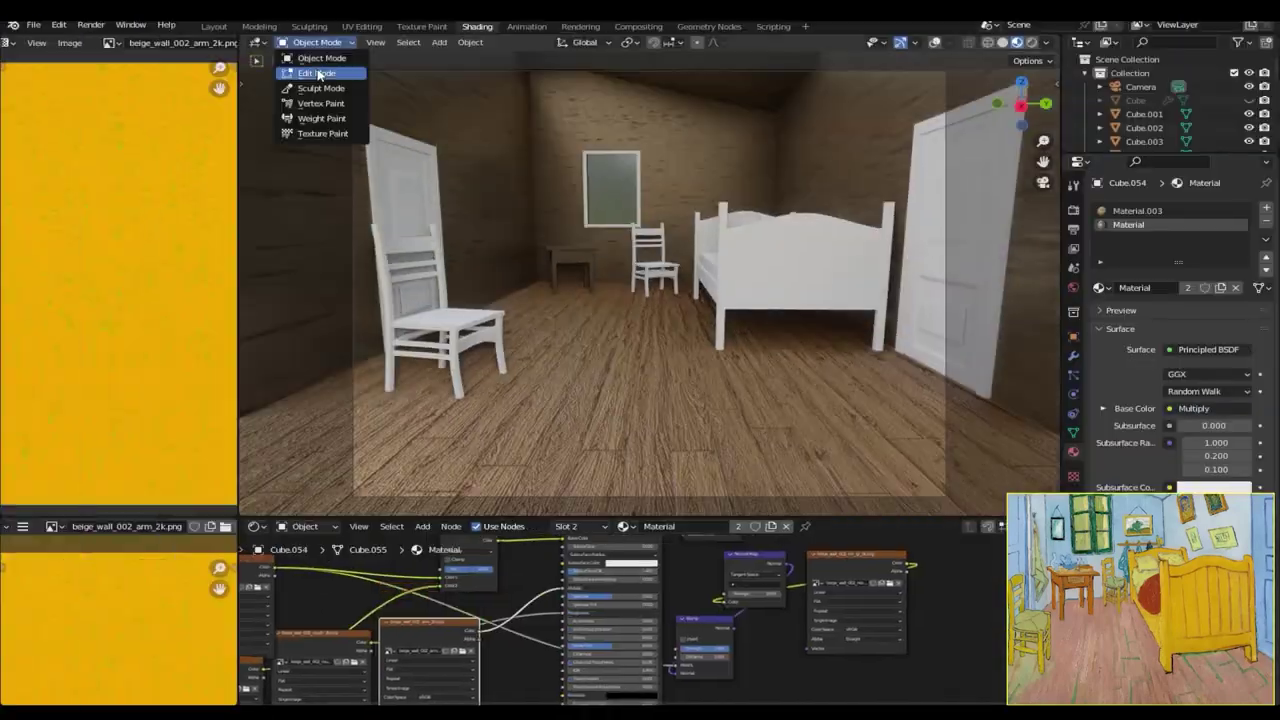
Switch the wall object into Edit Mode to work on its mesh
click(318, 73)
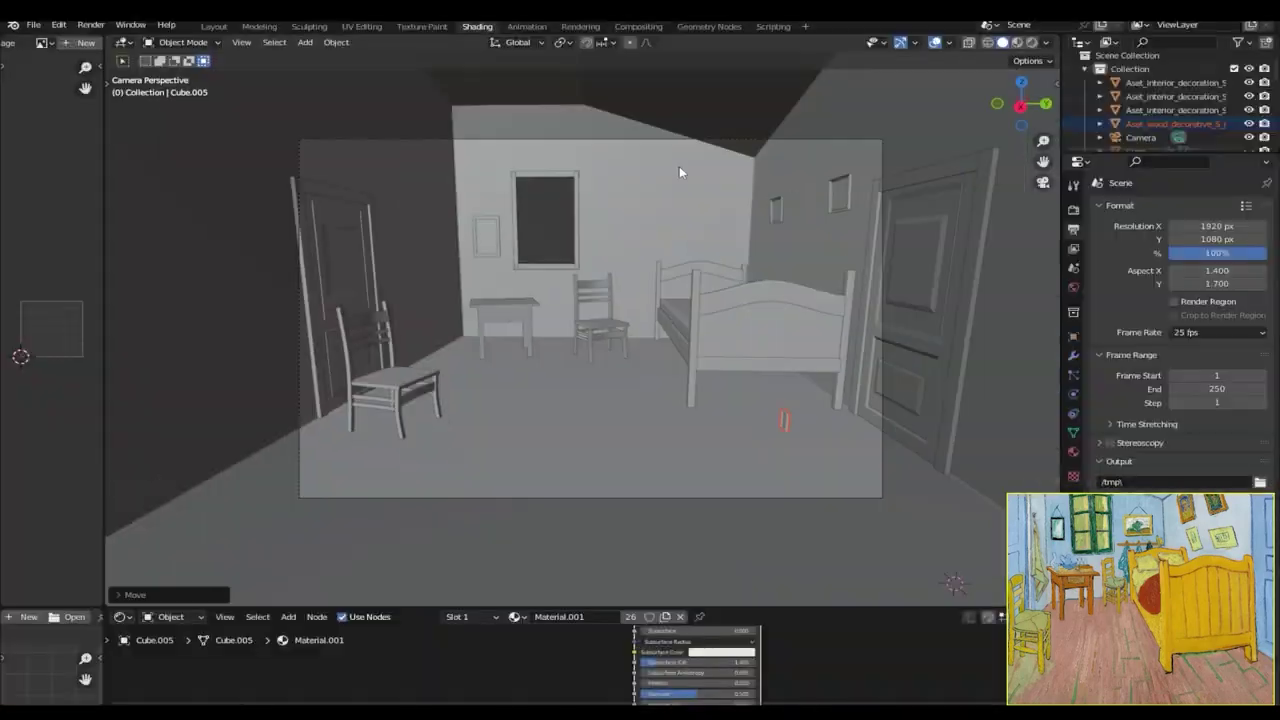
Apply Shade Smooth to the new object
right_click(679, 172)
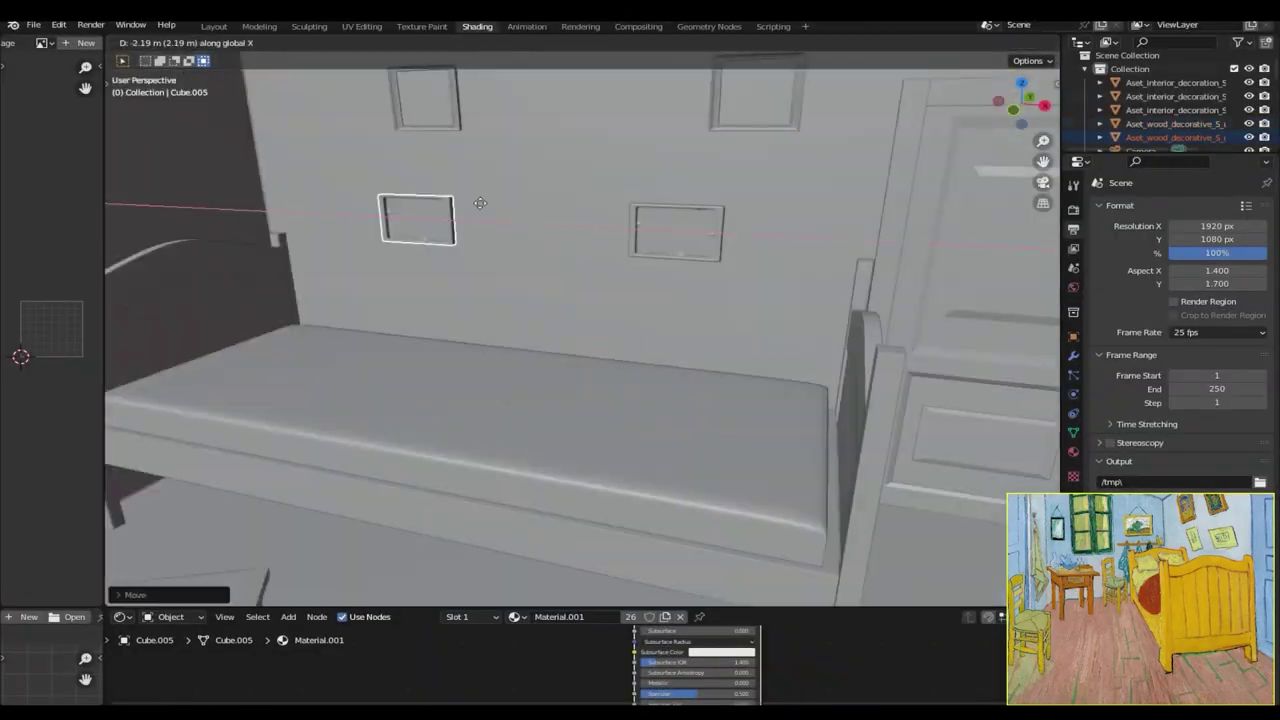
click(437, 217)
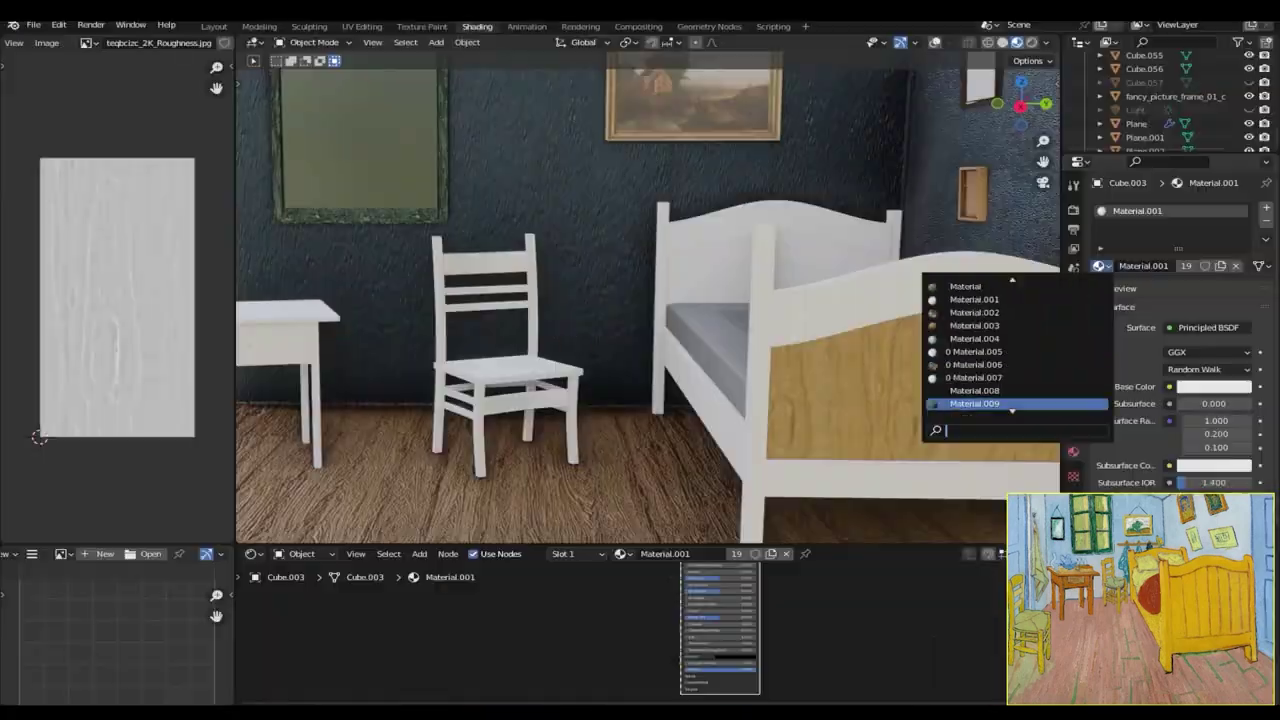
Assign an existing material to the bed from the Browse Material list
click(340, 44)
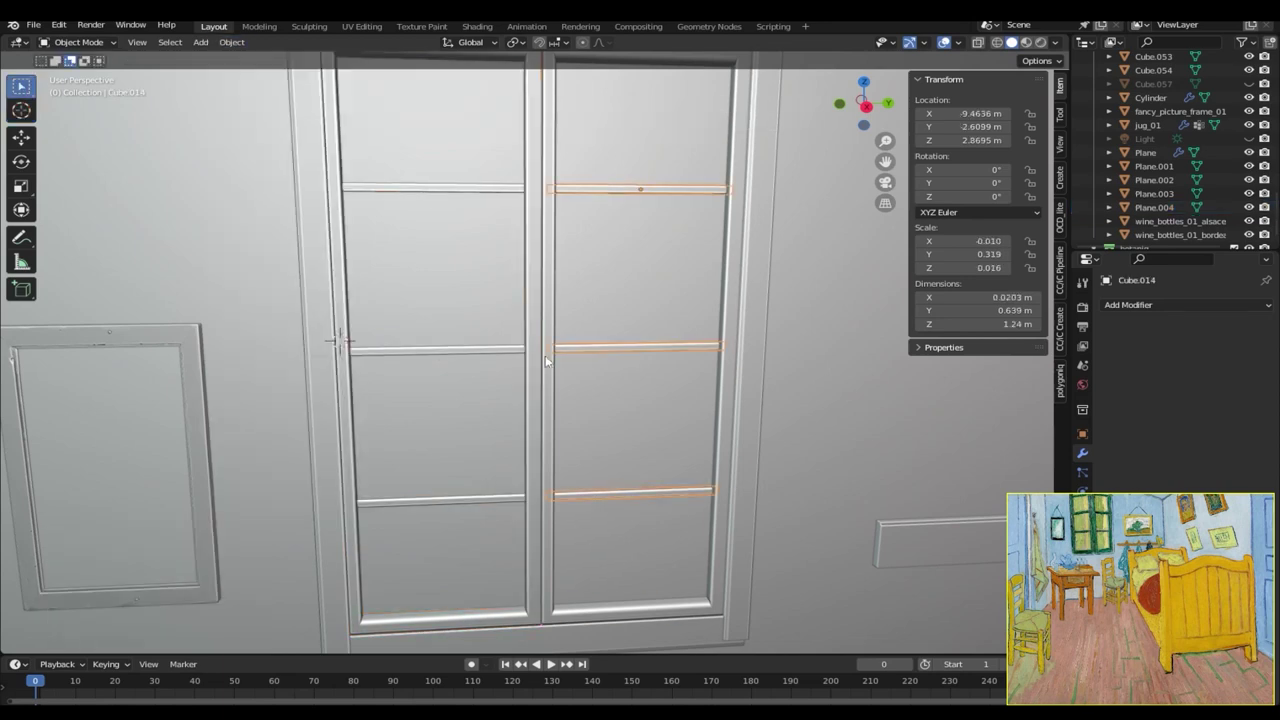
Move the right pane's origin to its hinge edge using the 3D cursor
key(r)
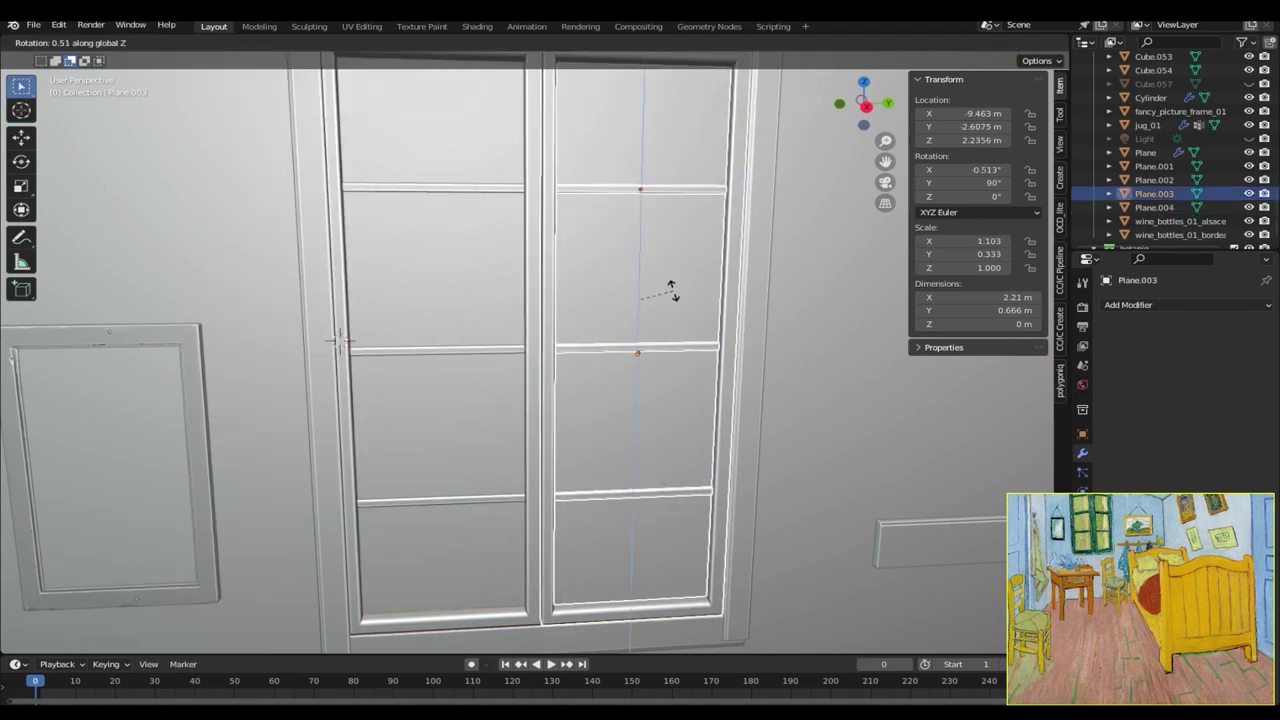
key(z)
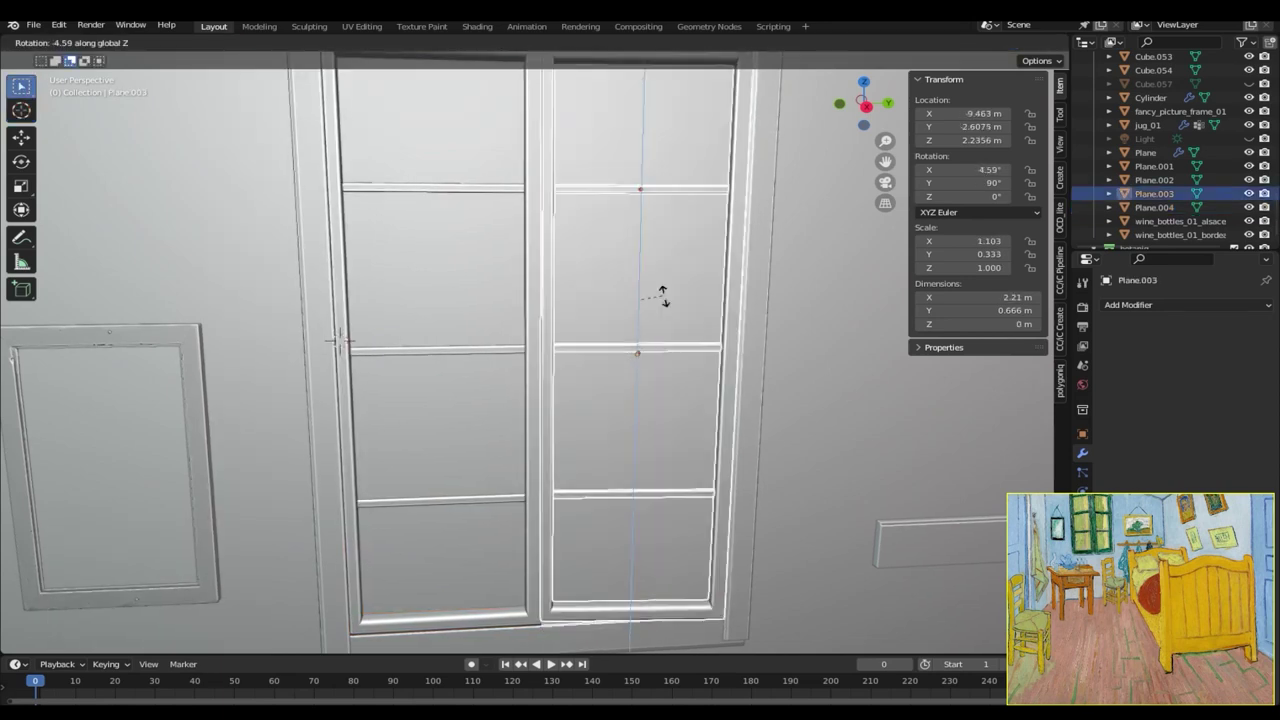
key(ctrl+z)
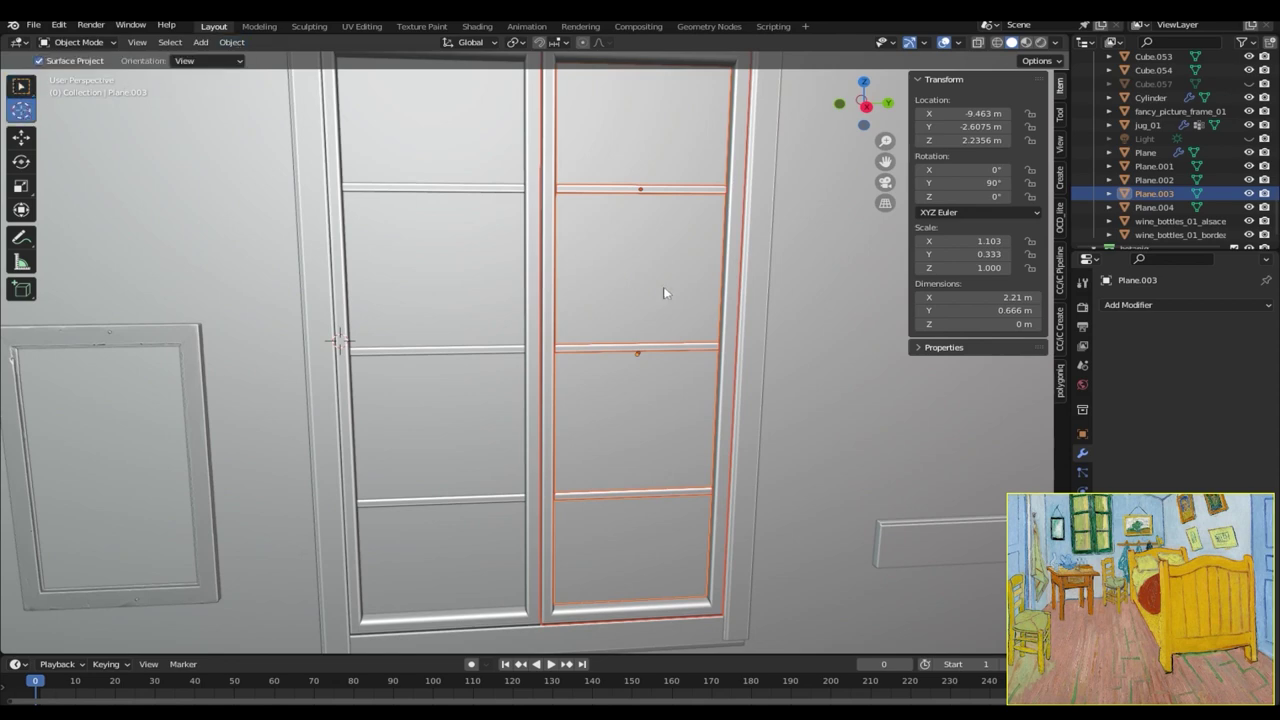
shift+right_click(735, 343)
click(231, 42)
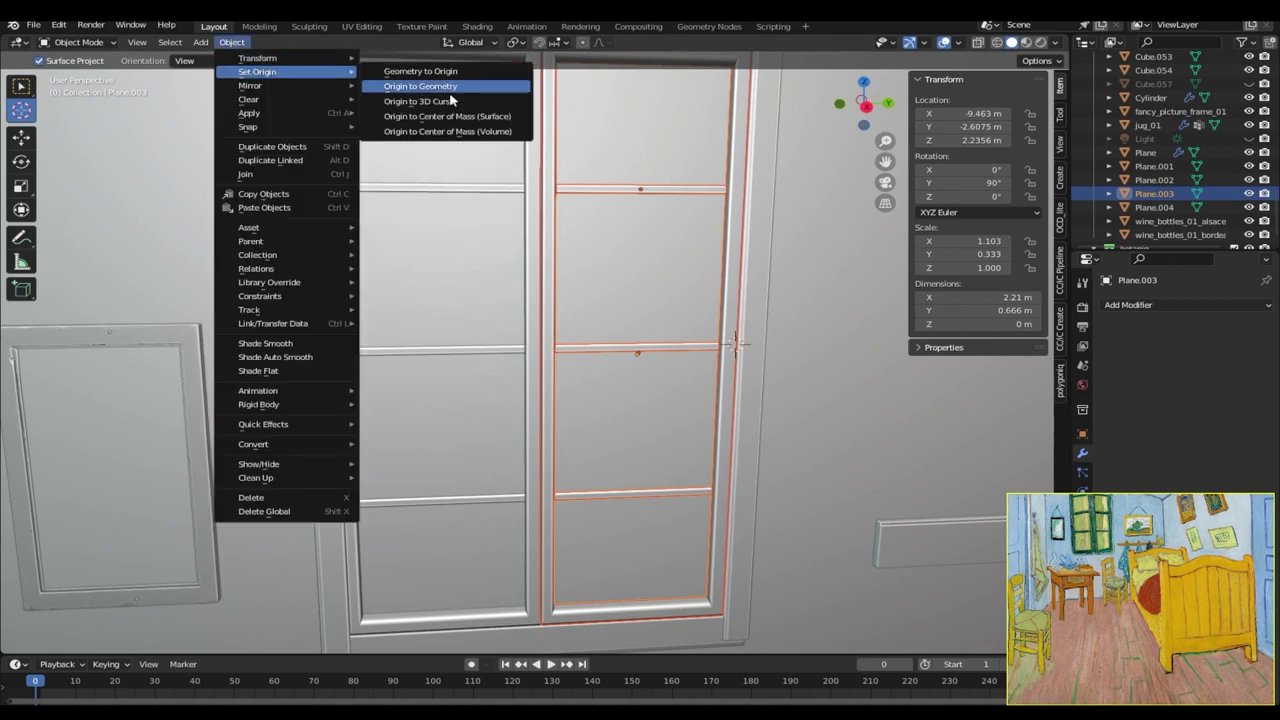
click(448, 100)
Rotate the right pane about 50° around Z to swing it open
key(r)
key(z)
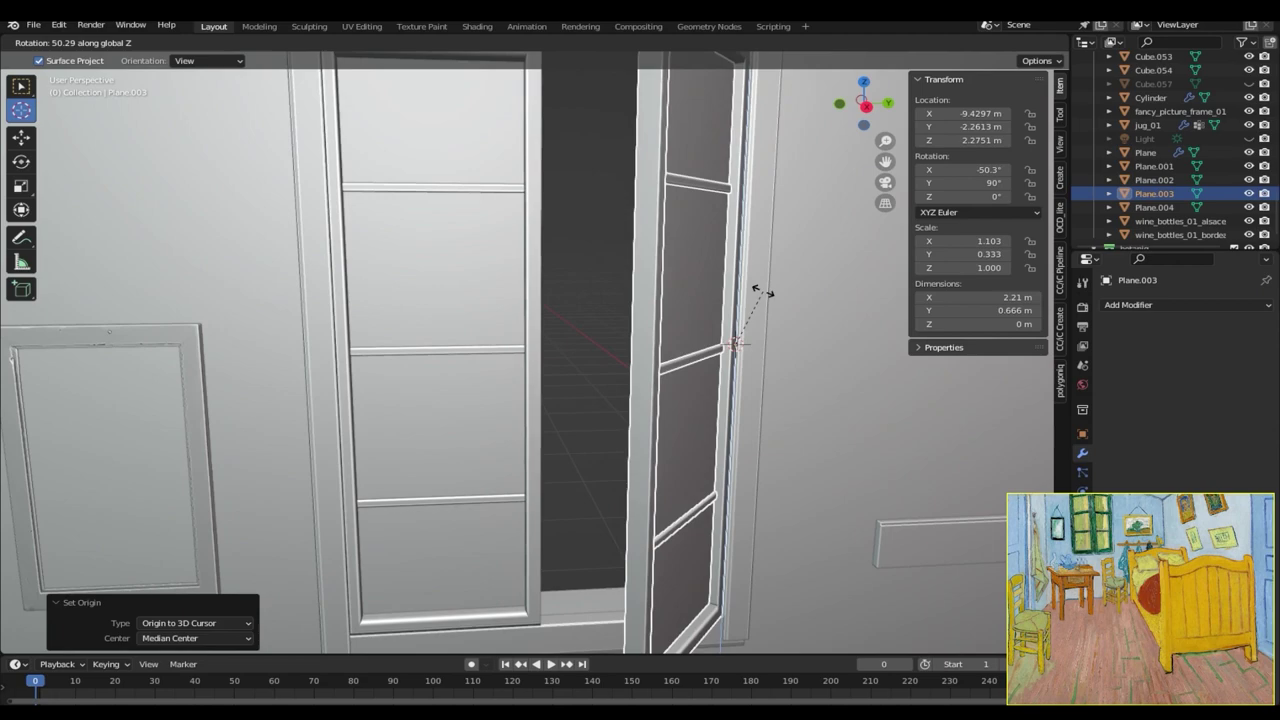
click(762, 291)
scroll(749, 289, down, 5)
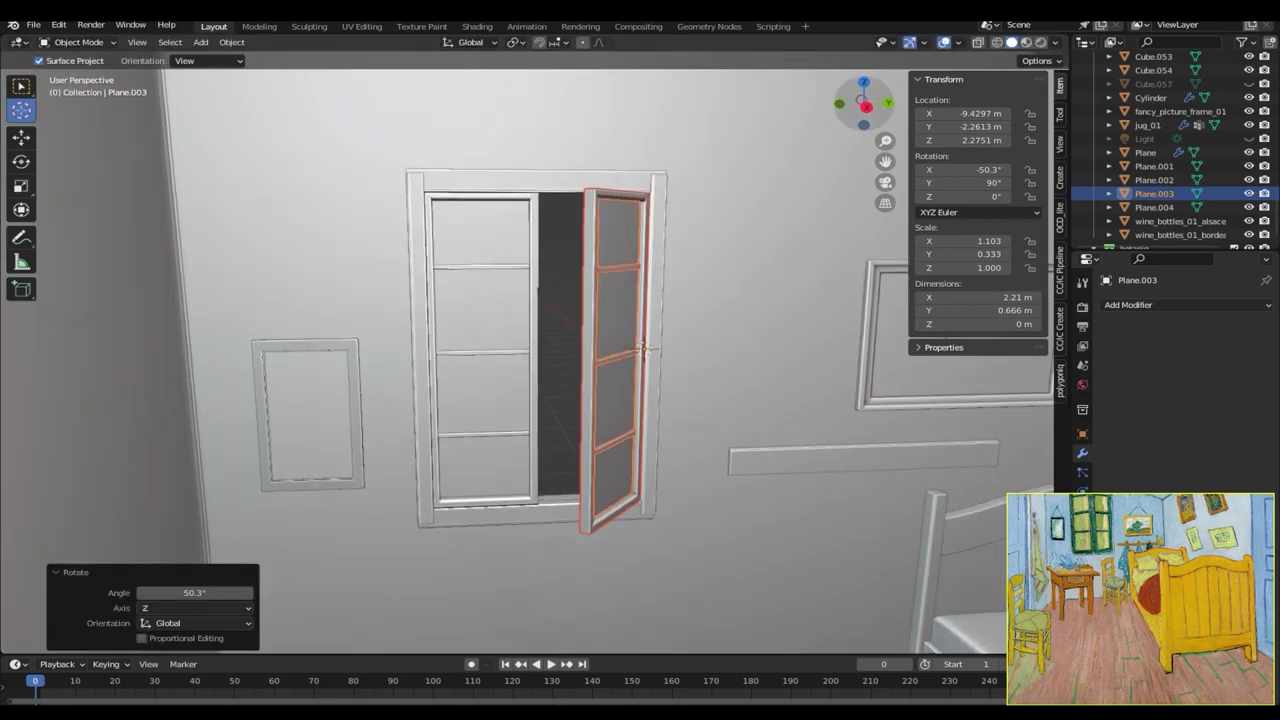
mouse_move(520, 330)
middle_down()
mouse_move(421, 326)
mouse_move(540, 277)
middle_up()
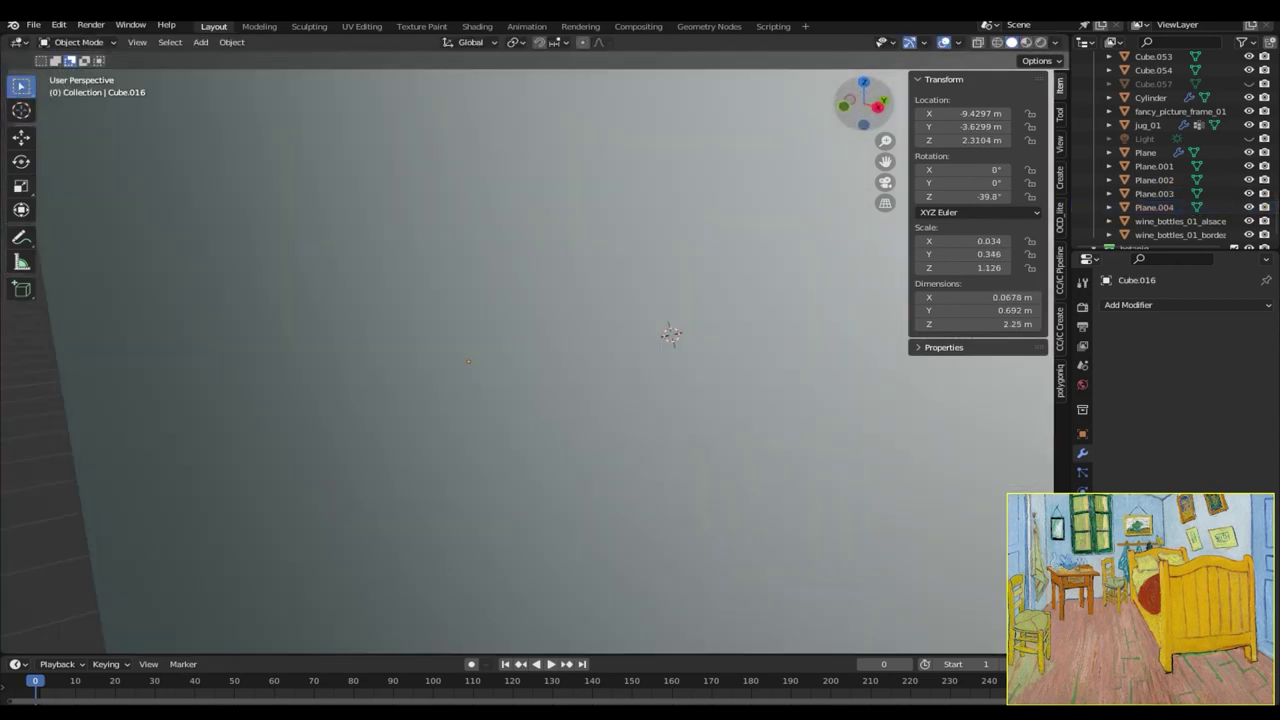
Add a smooth-shaded cylinder and scale it without changing its height
key(shift+a)
click(560, 316)
right_click(700, 340)
click(720, 360)
key(s)
key(shift+z)
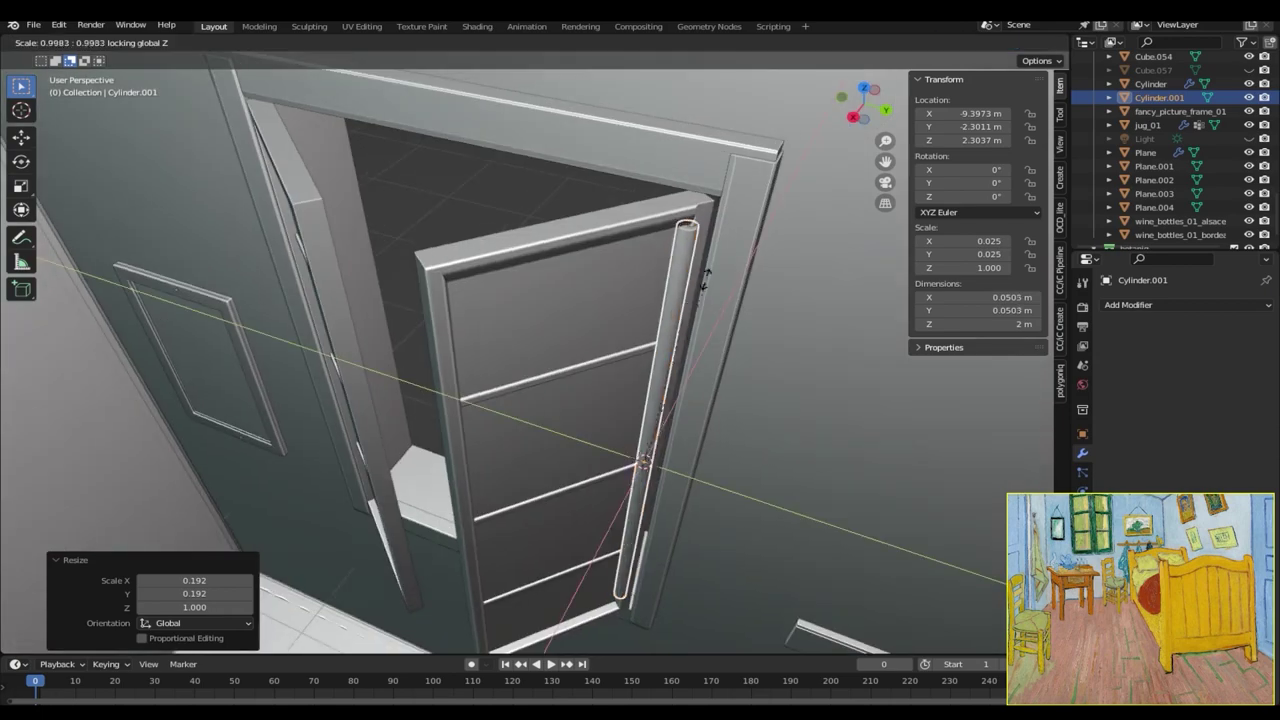
Bevel the selected edges of the window frame piece
scroll(391, 297, up, 5)
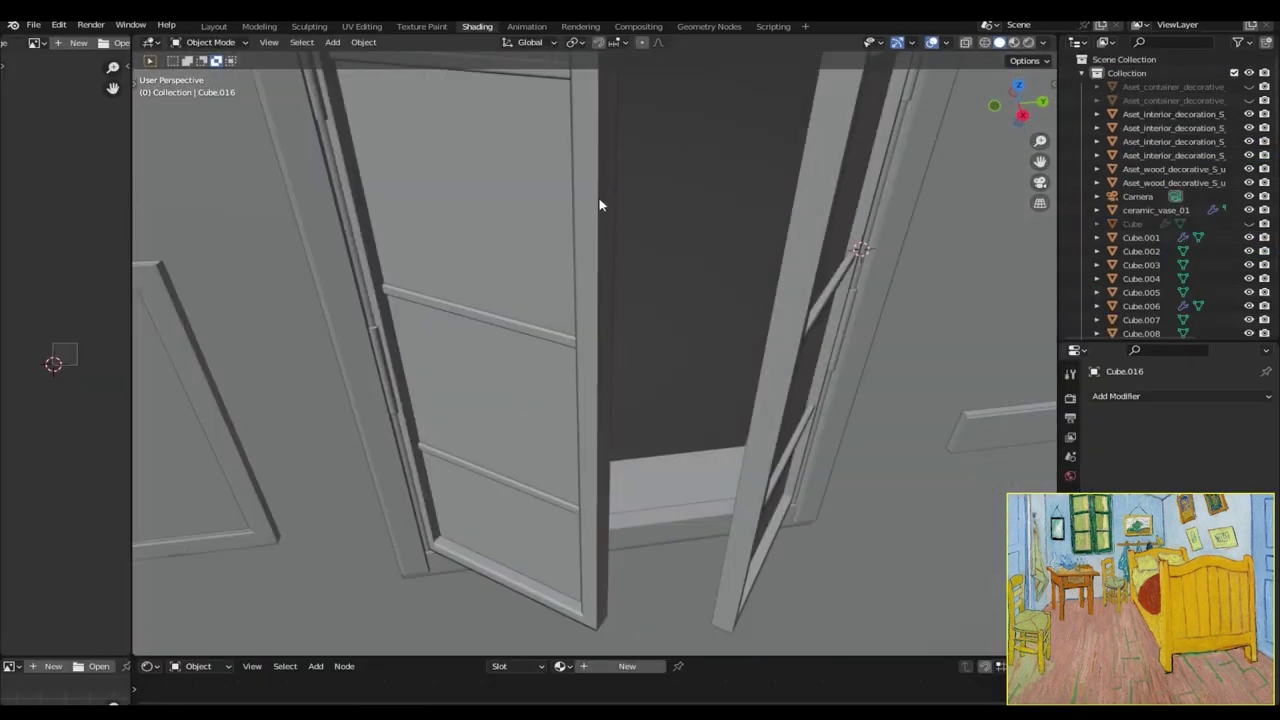
key(ctrl+b)
click(665, 157)
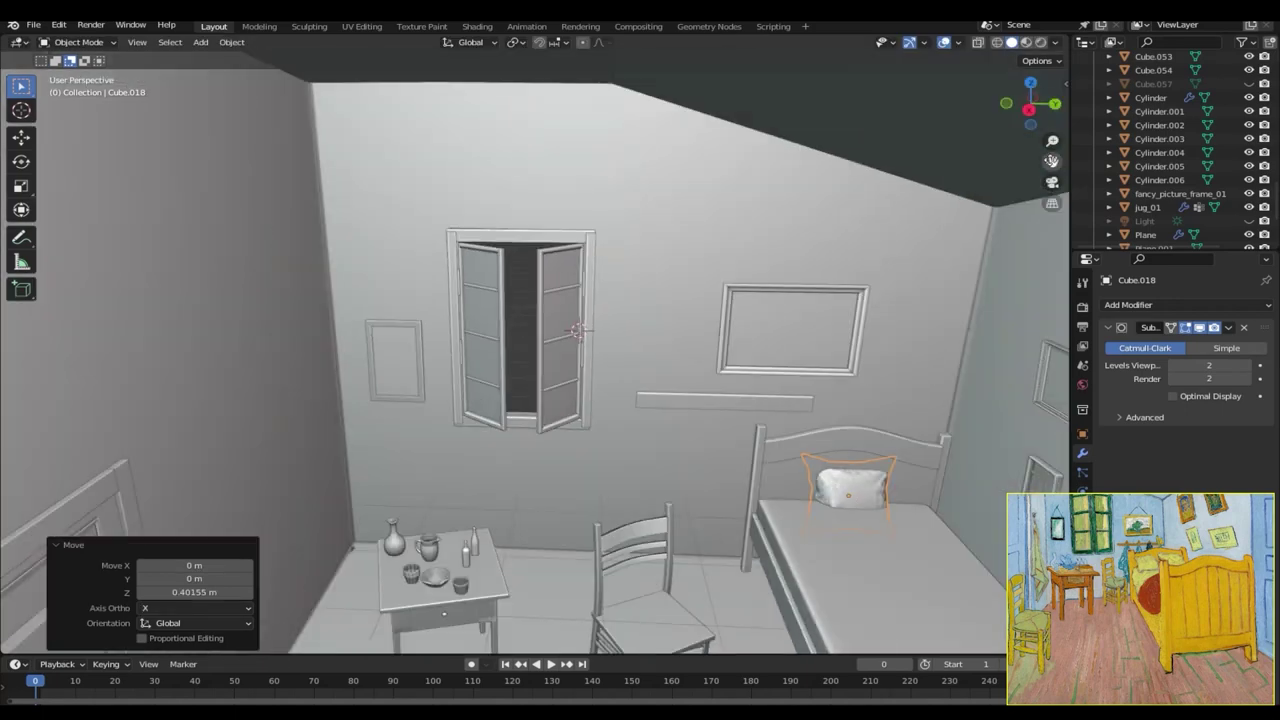
Frame the pillow in the view and enter its Edit Mode
key(KP_Decimal)
key(Tab)
scroll(616, 430, up, 2)
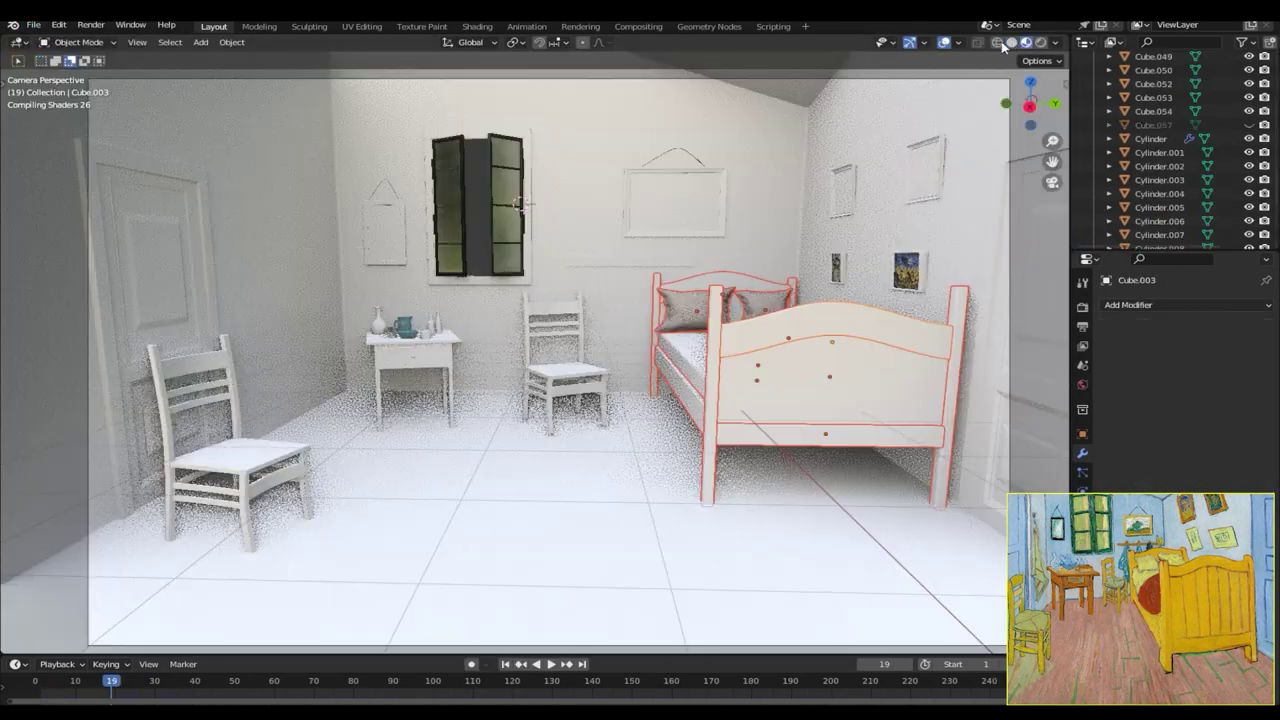
Operate a control in Blender's top header bar
click(1026, 42)
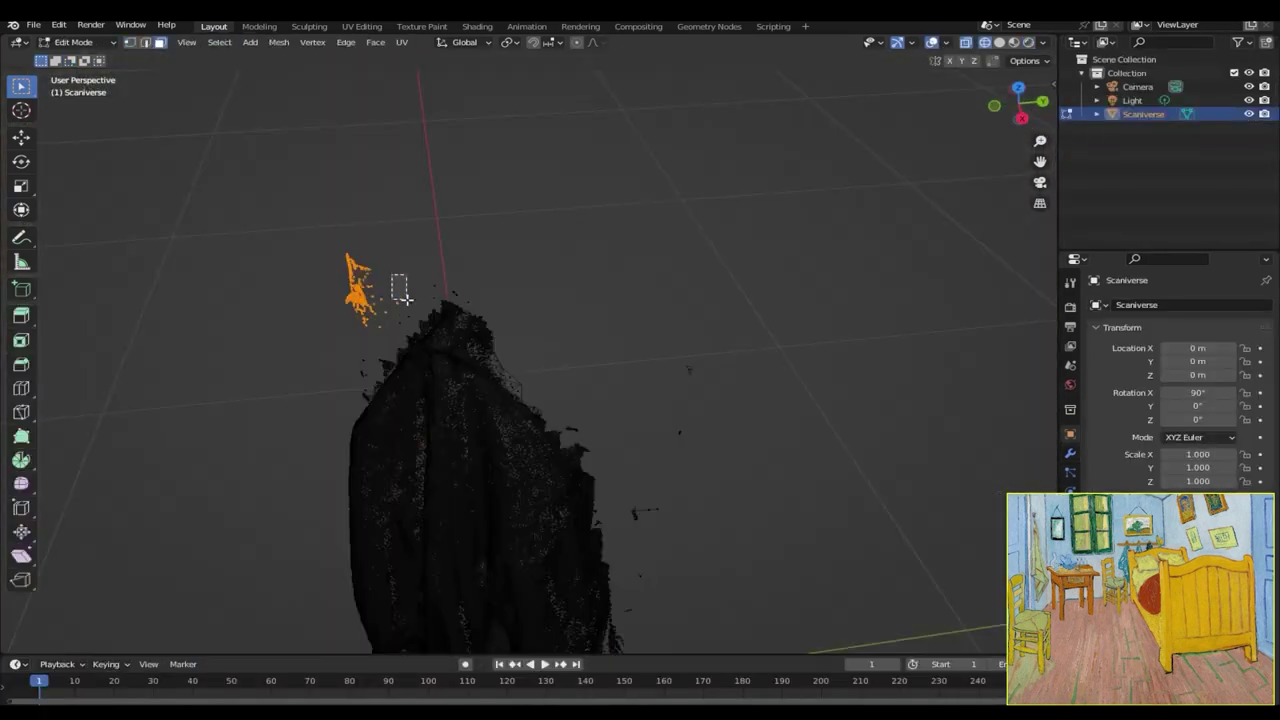
Box-select the stray scan points floating above the model
drag(448, 475, 516, 521)
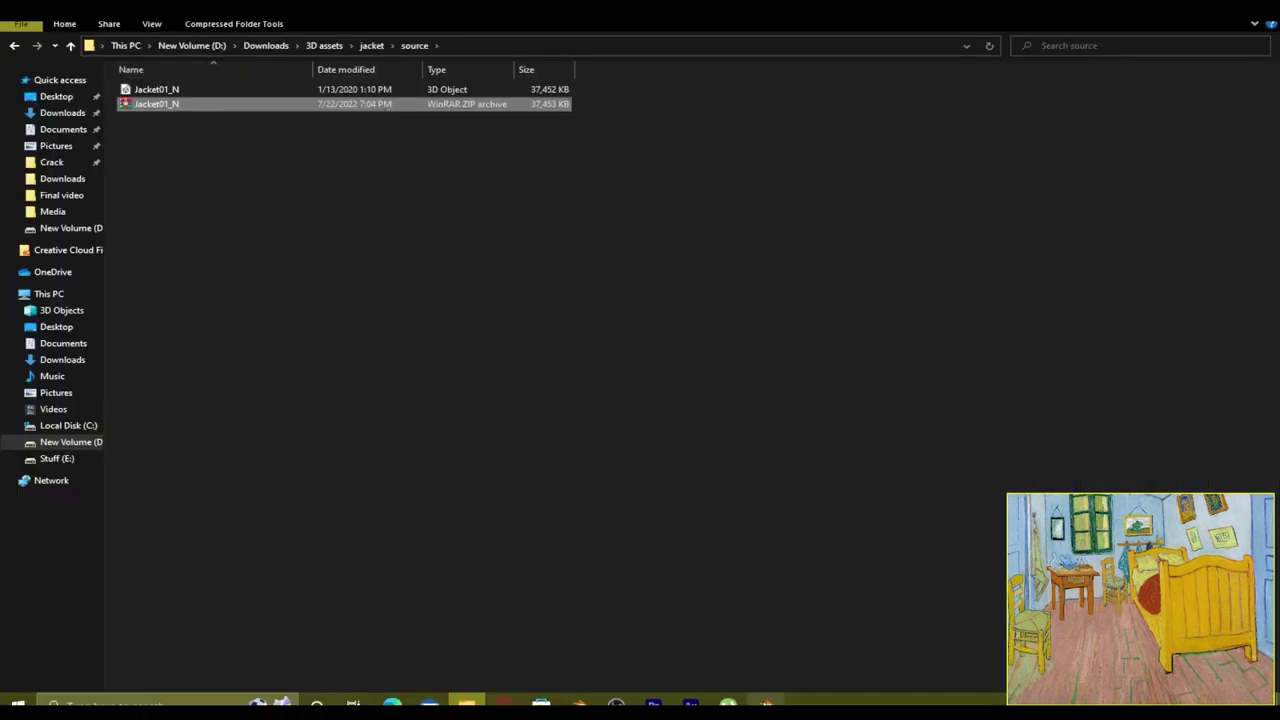